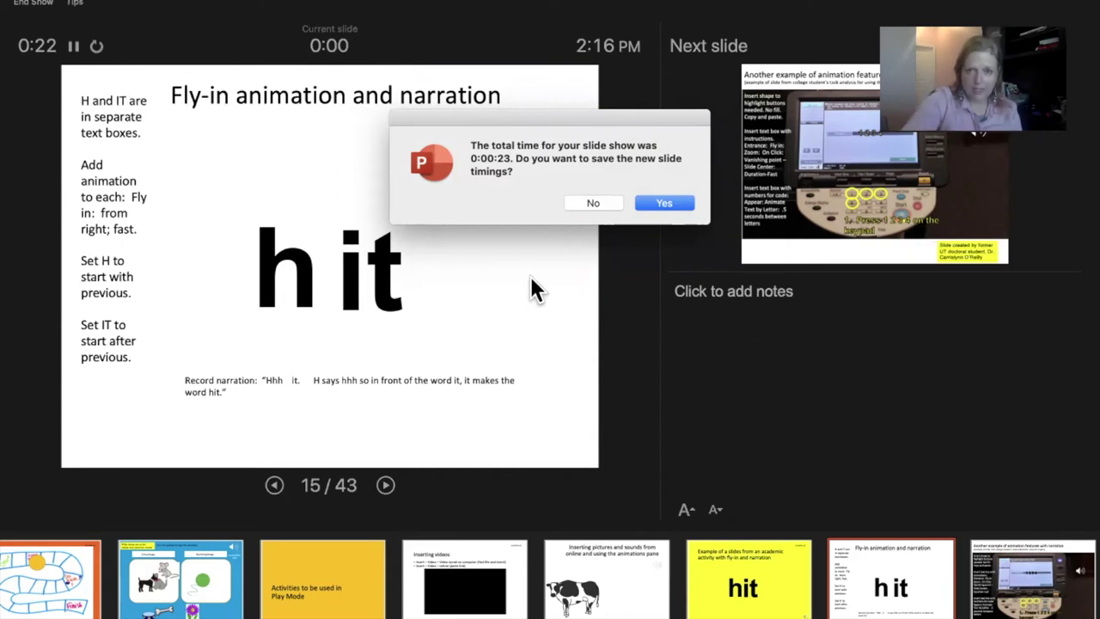
Save the new slide timings, return to normal view on slide 15, and enable the use of timings.
left_click(670, 206)
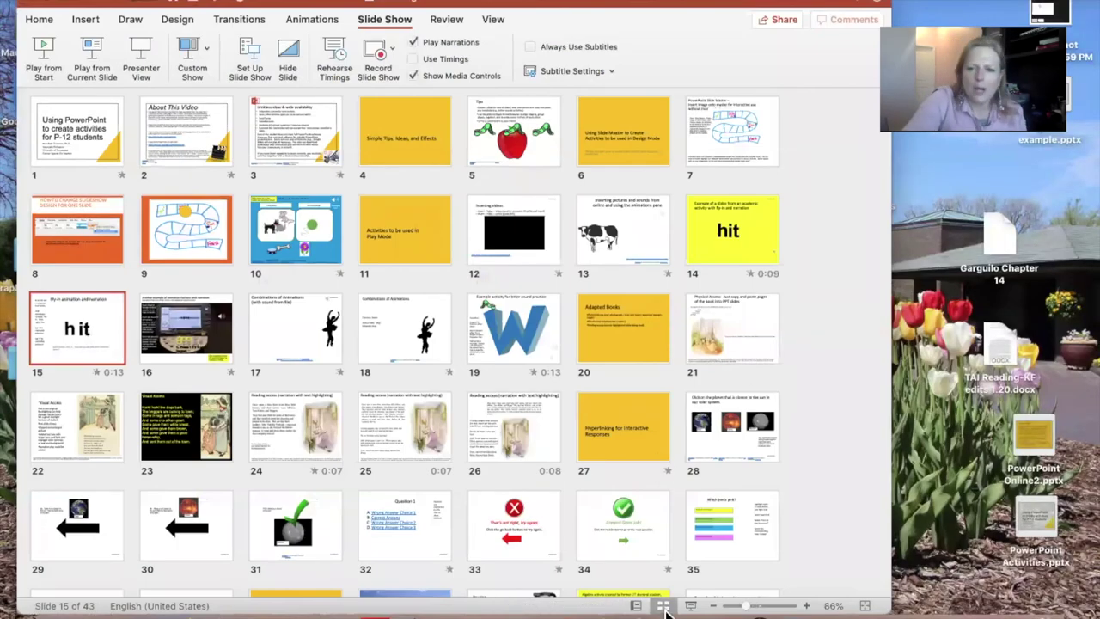
left_click(636, 606)
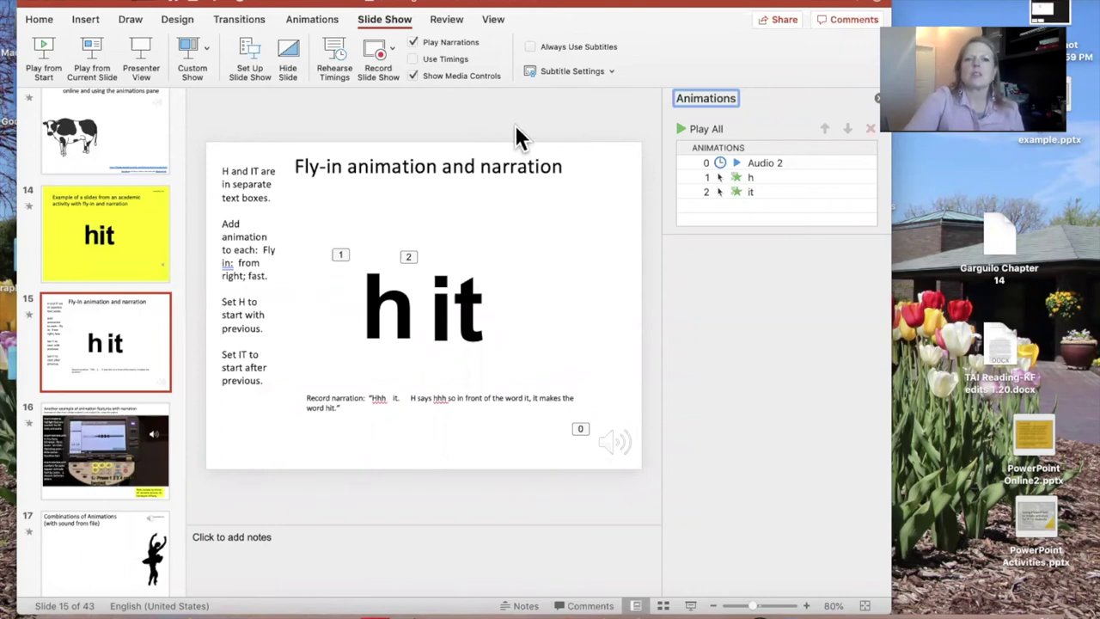
left_click(447, 58)
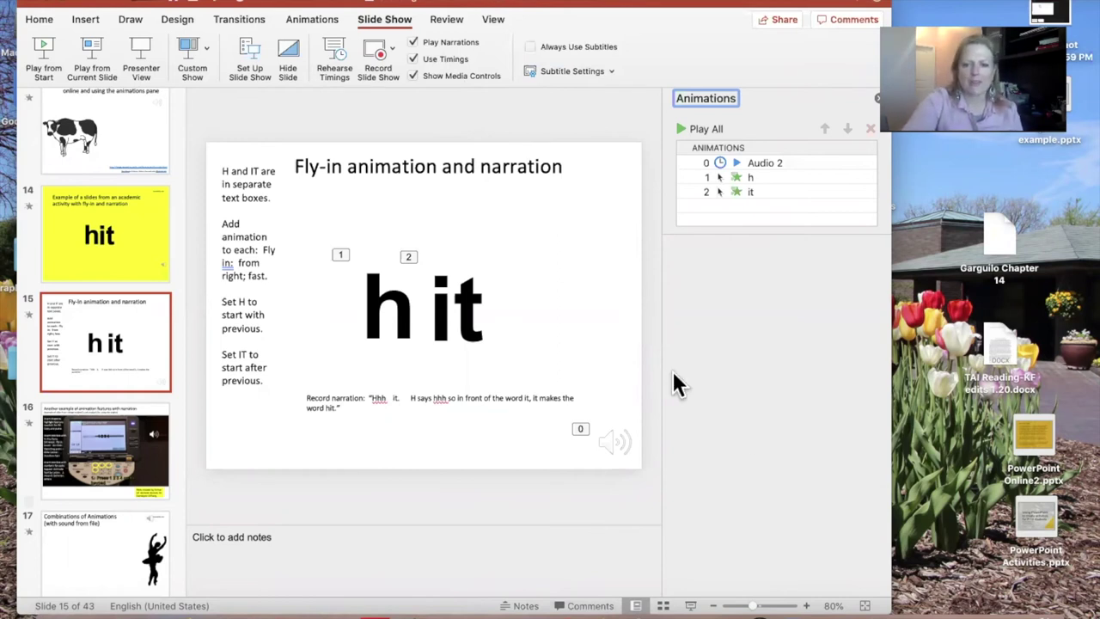
Preview slide 15 with the fly-in letters and slide 16 with the copier keypad as full-screen slide shows.
left_click(690, 606)
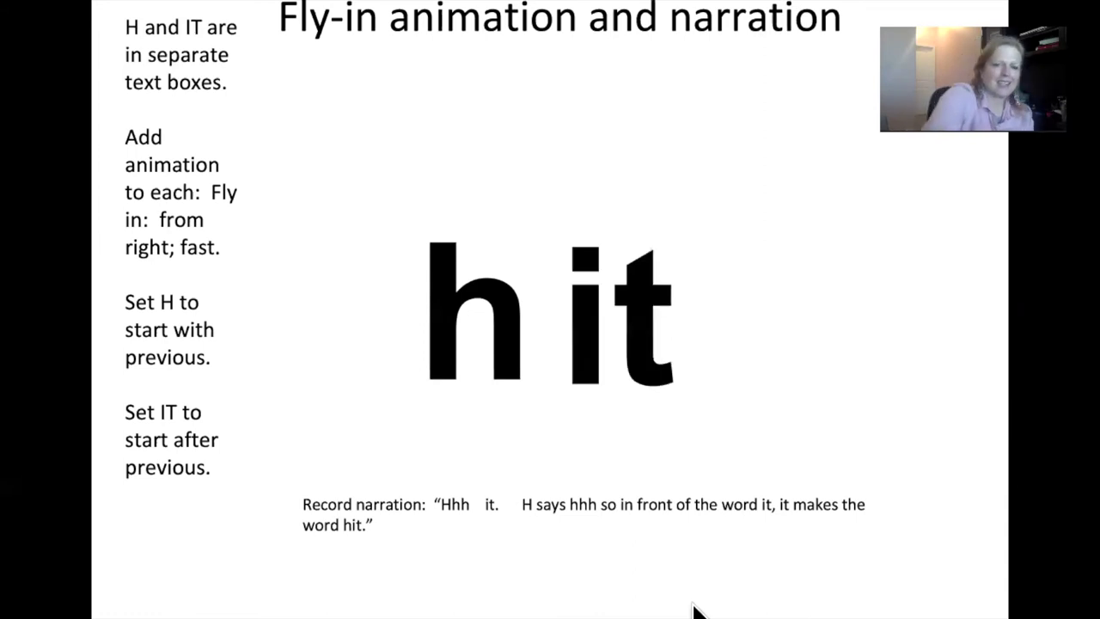
key("Escape")
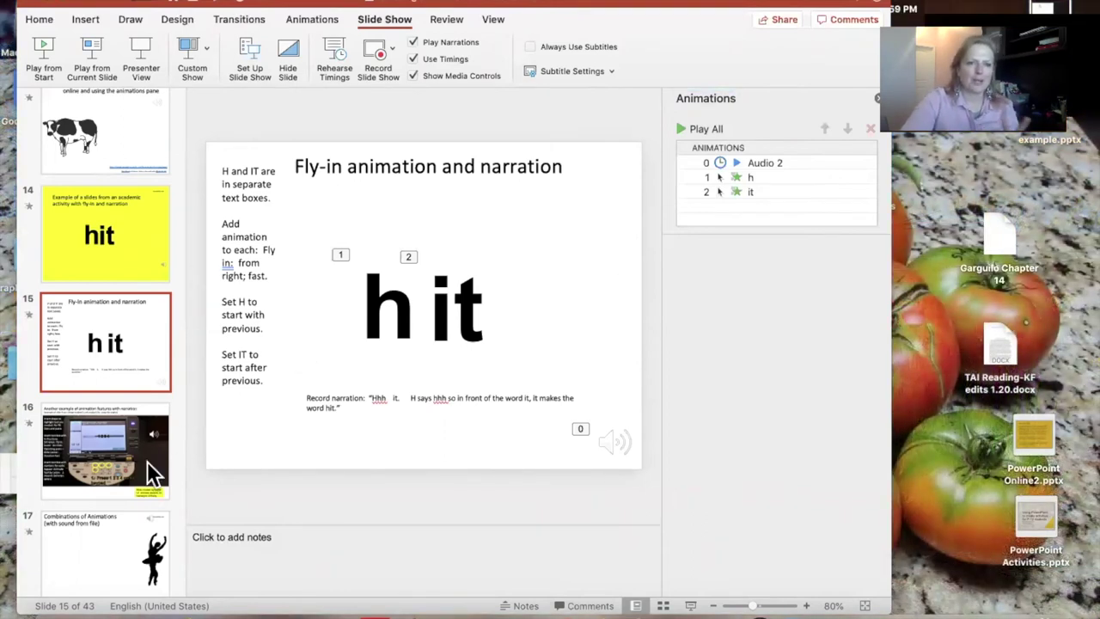
left_click(146, 461)
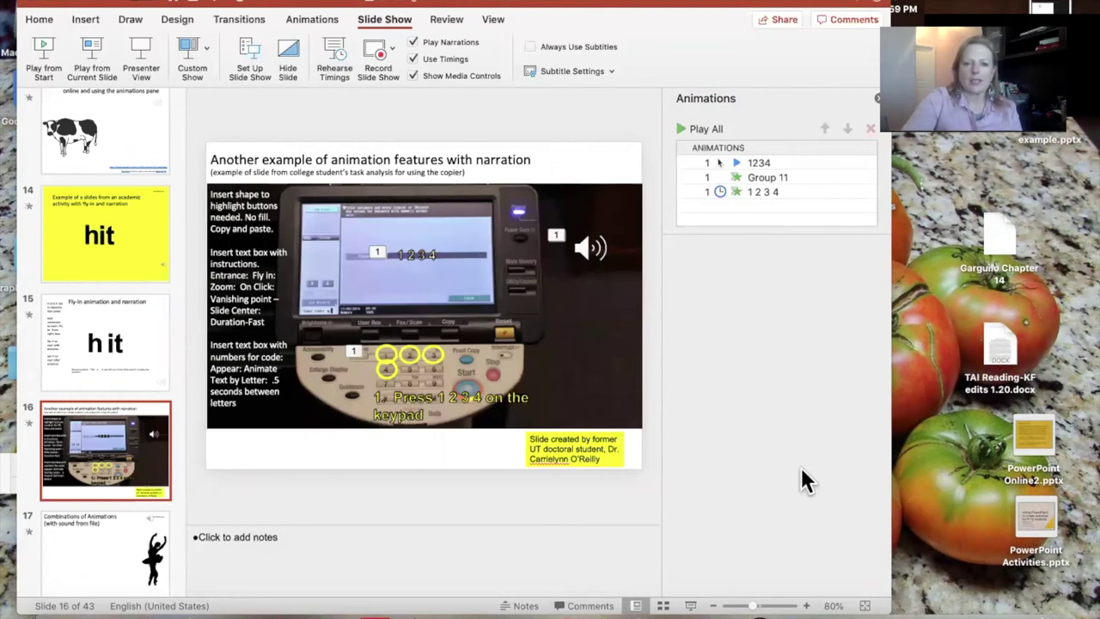
left_click(692, 607)
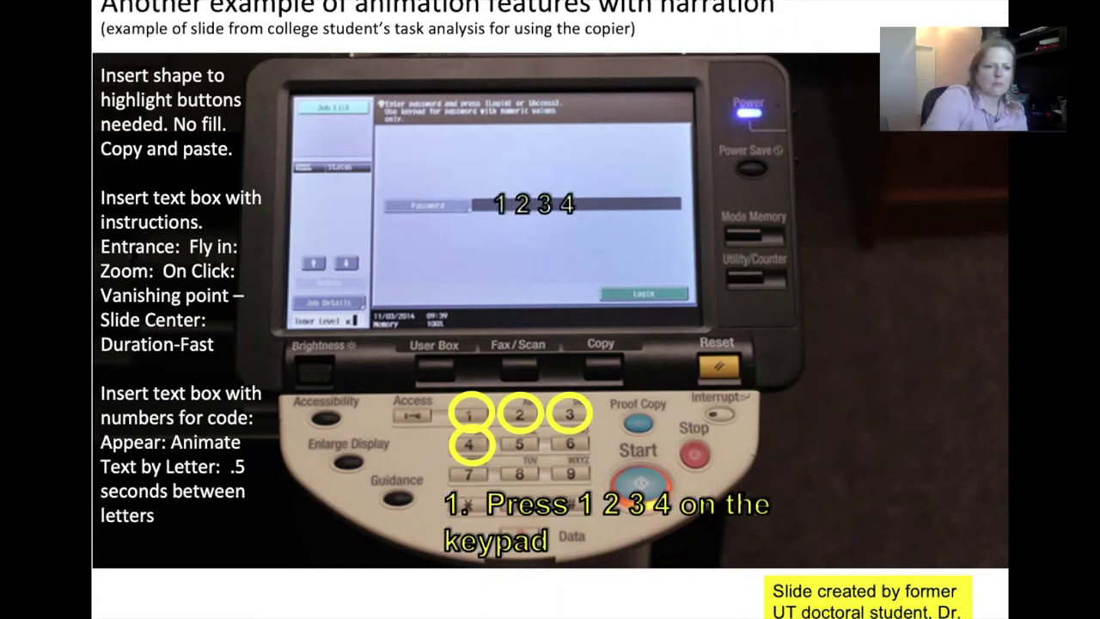
key("Escape")
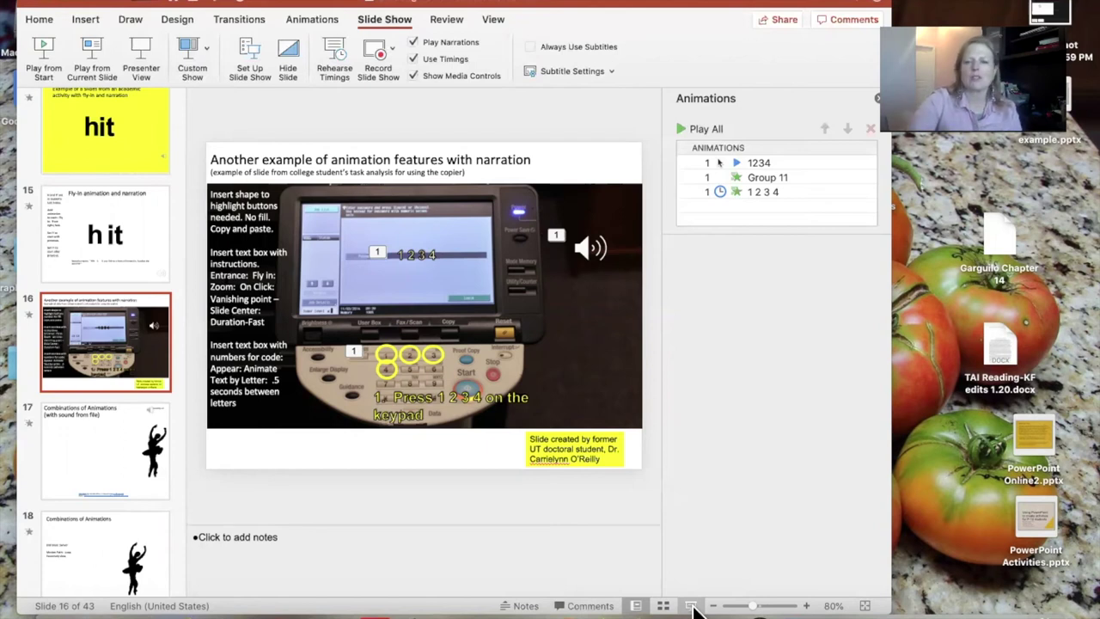
Play slide 17's dancer animation with sound full screen, and examine the settings of the dancer picture's first animation.
left_click(123, 474)
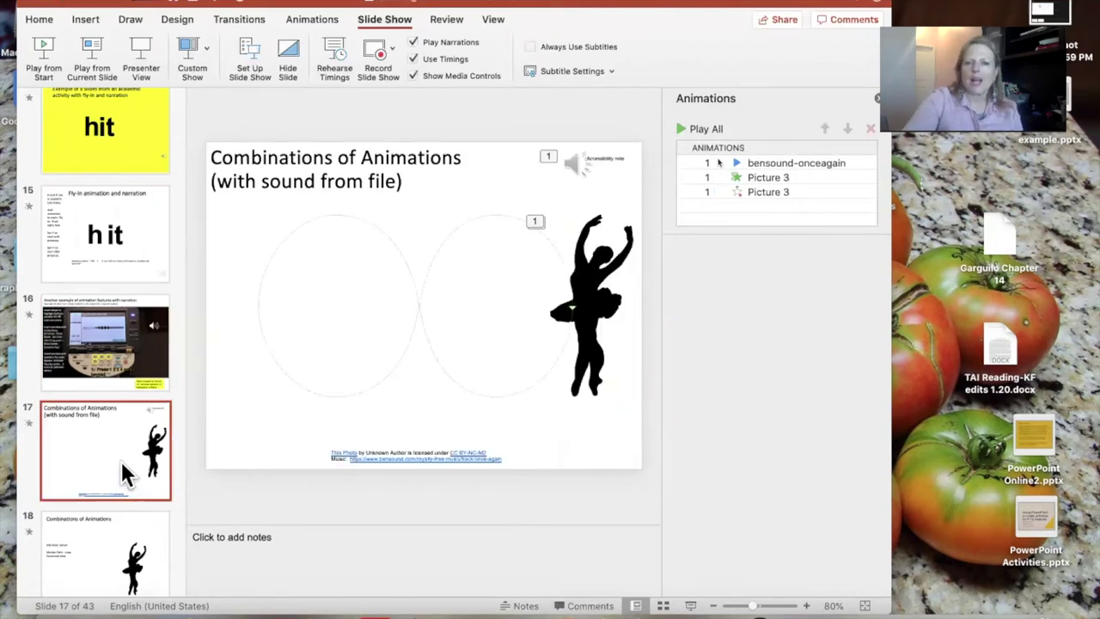
left_click(692, 605)
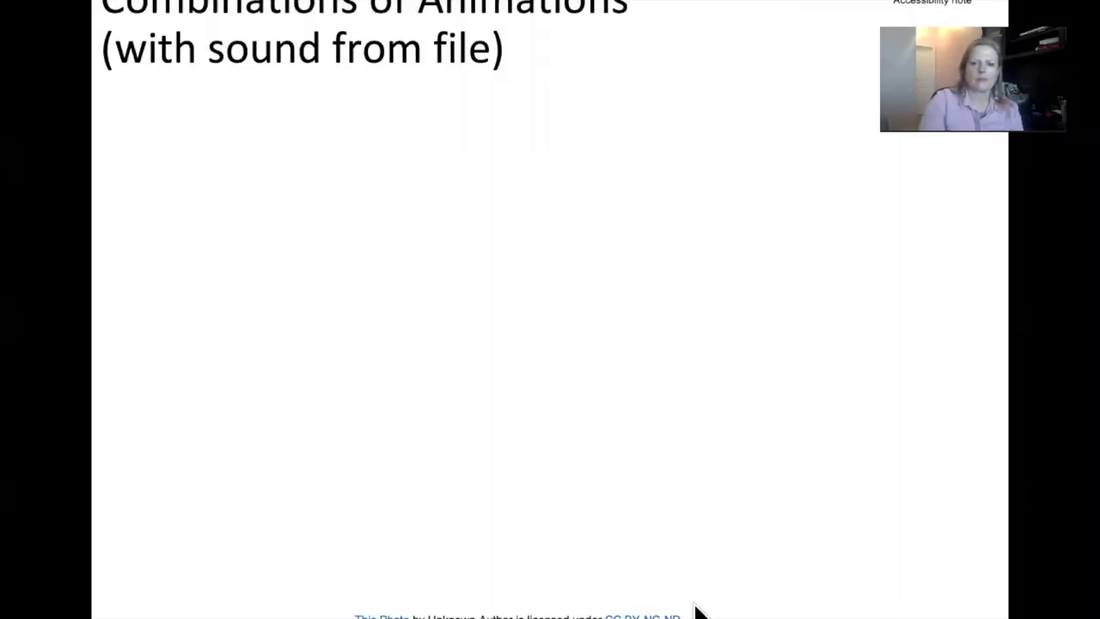
left_click(836, 496)
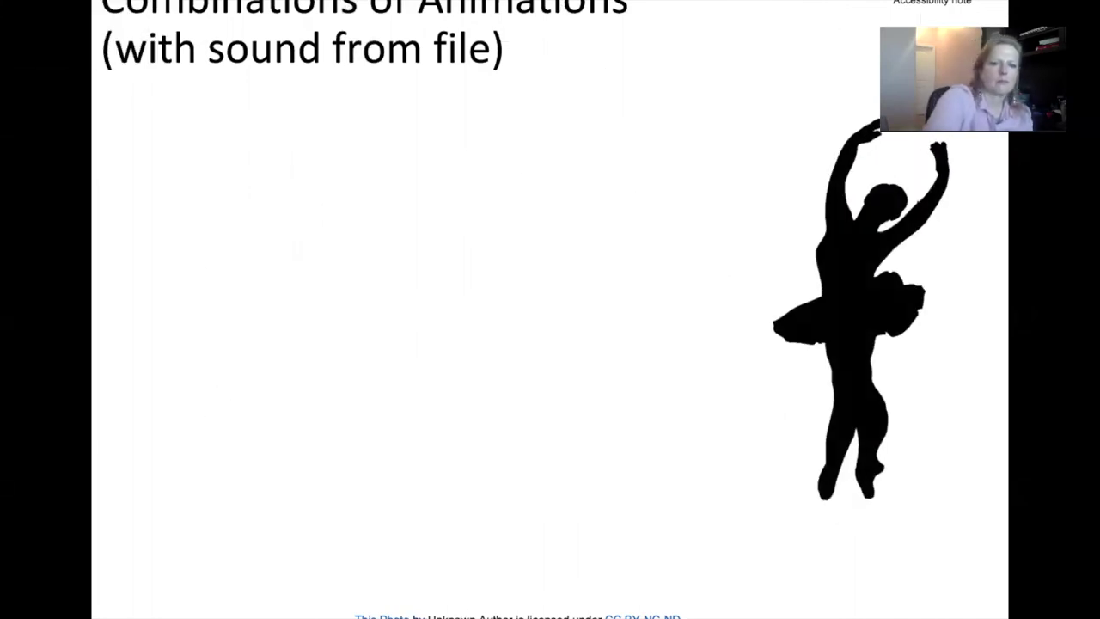
key("Escape")
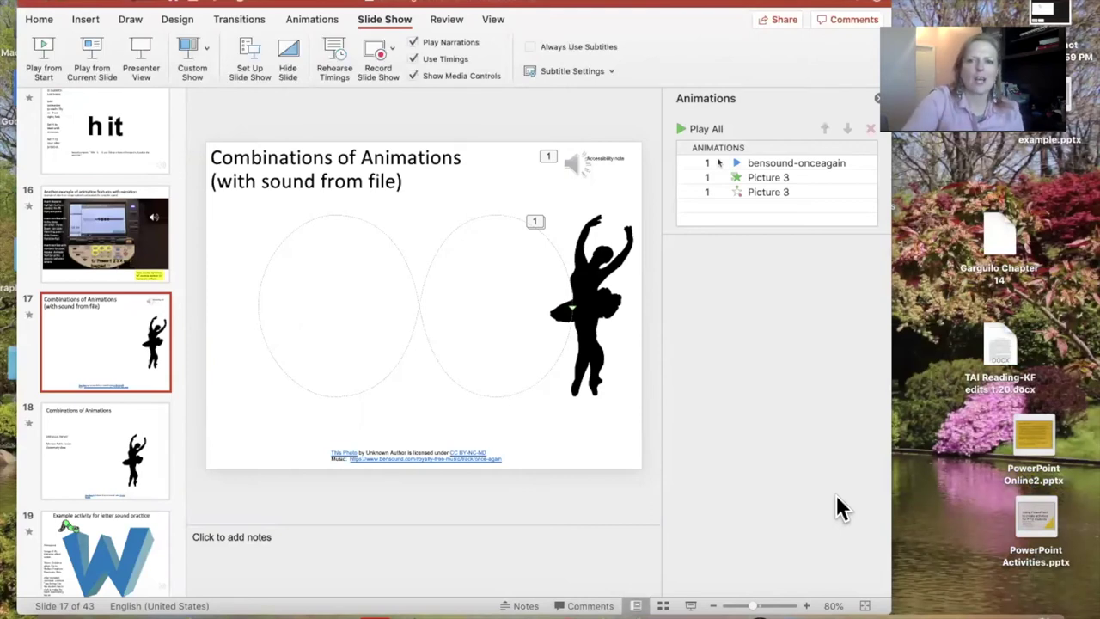
left_click(840, 177)
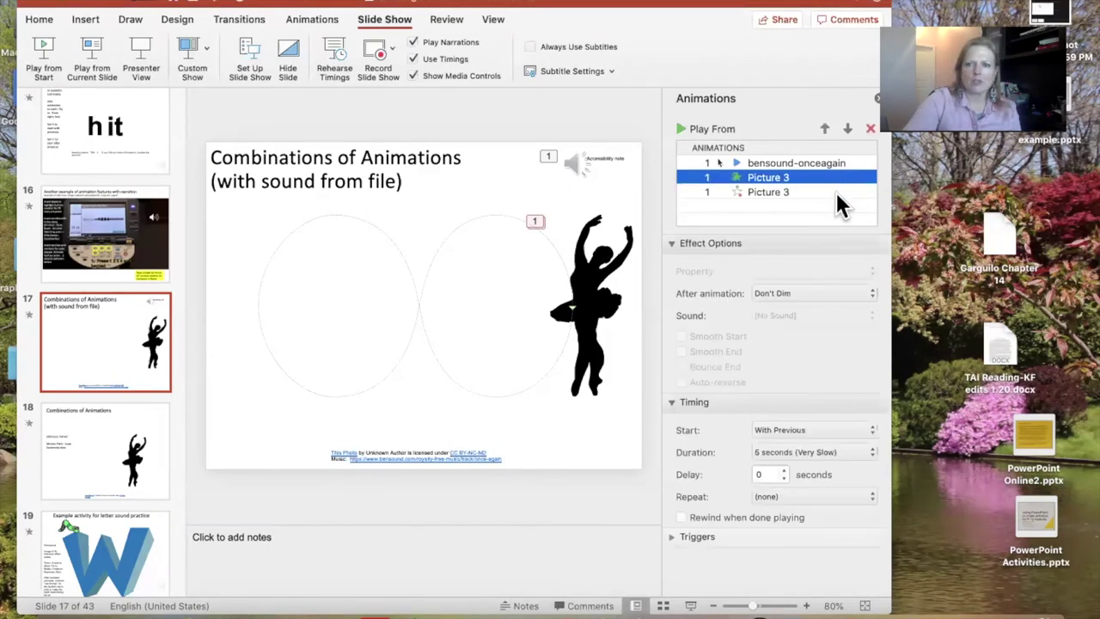
On slide 18, move the dancer picture slightly up and apply the Swivel entrance animation to it.
left_click(124, 442)
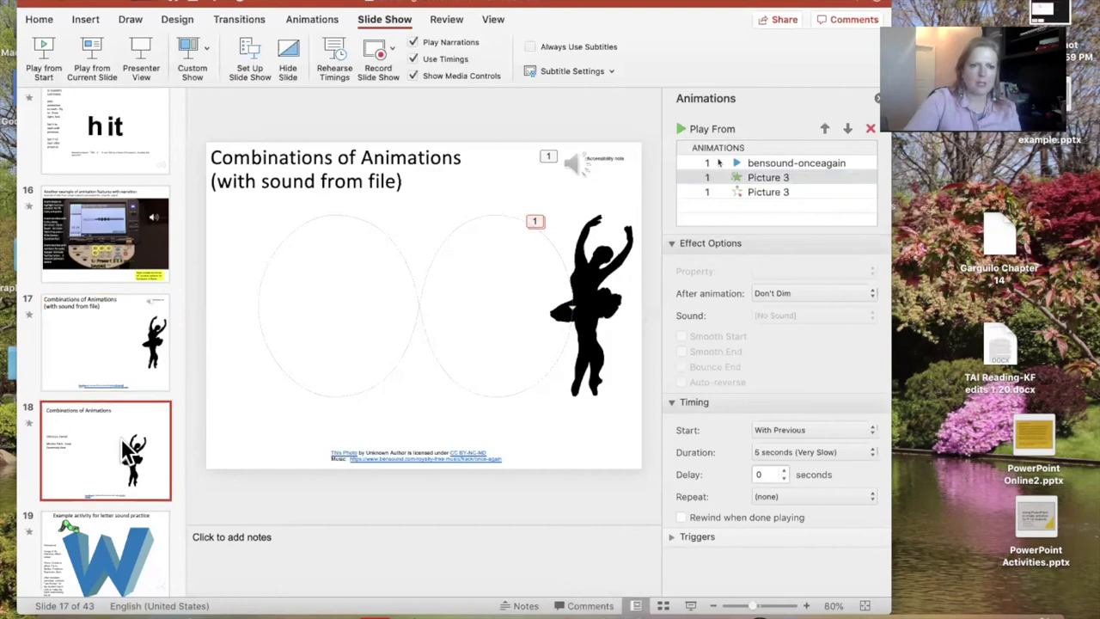
left_click(533, 335)
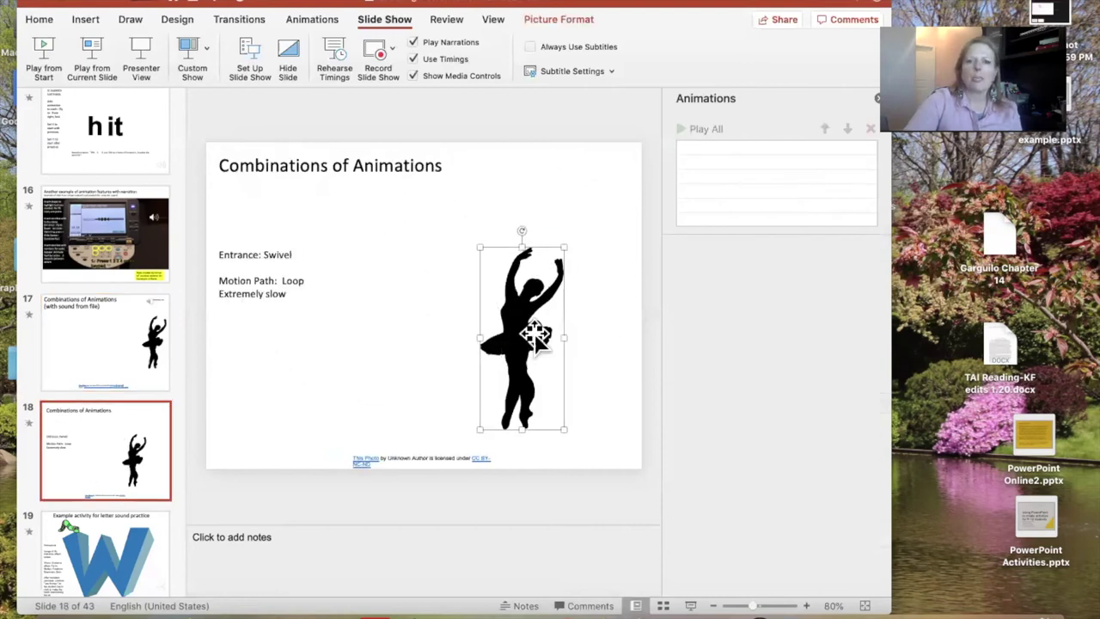
left_click_drag(534, 322, 542, 307)
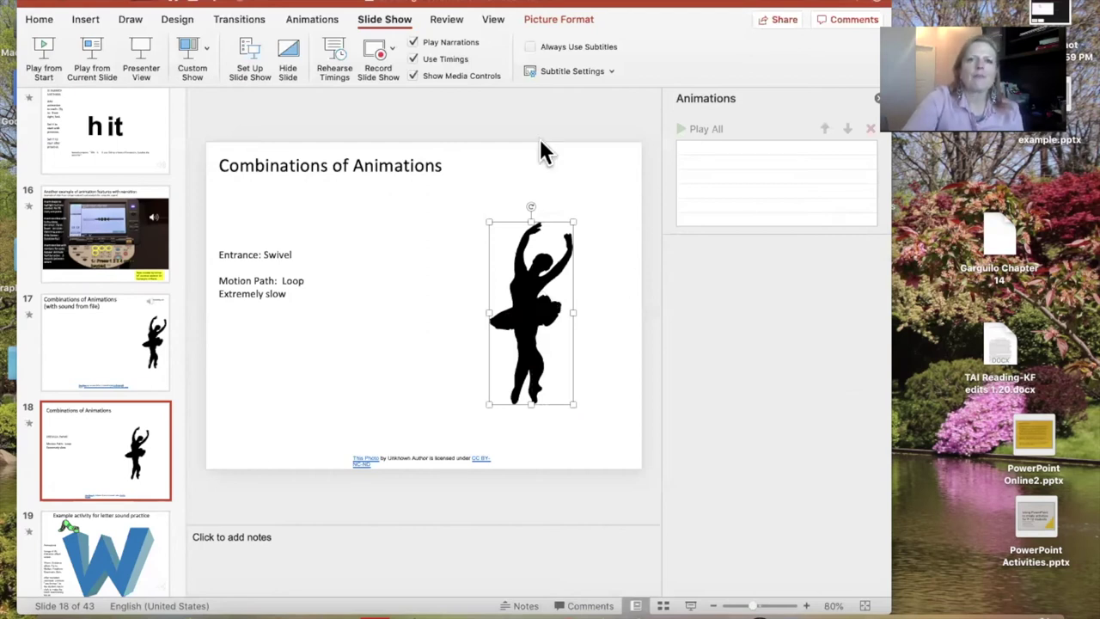
left_click(323, 24)
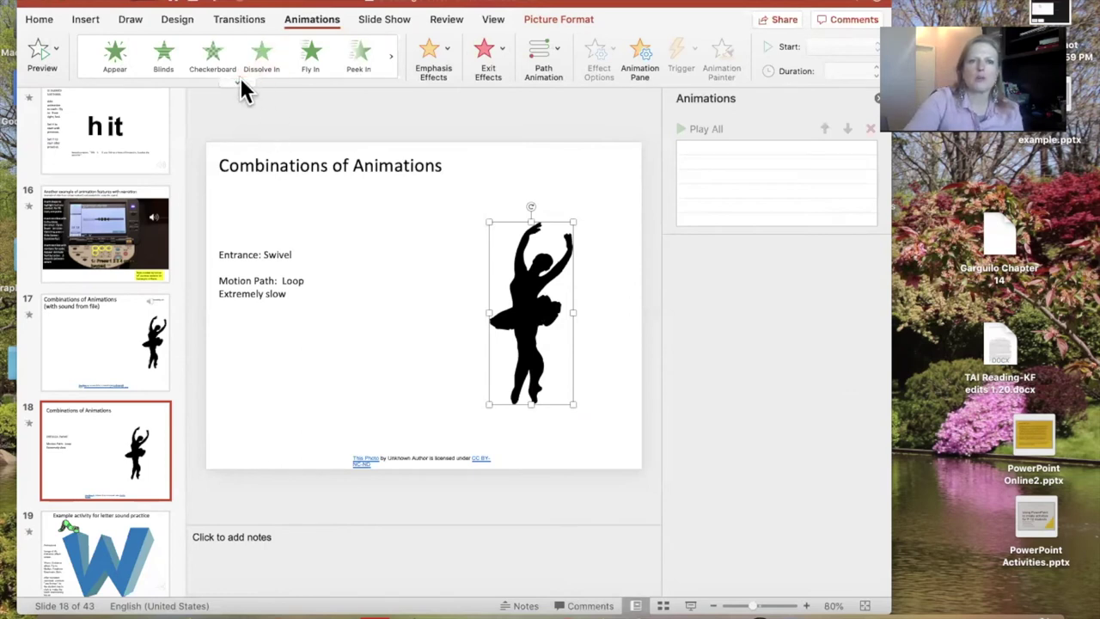
left_click(240, 82)
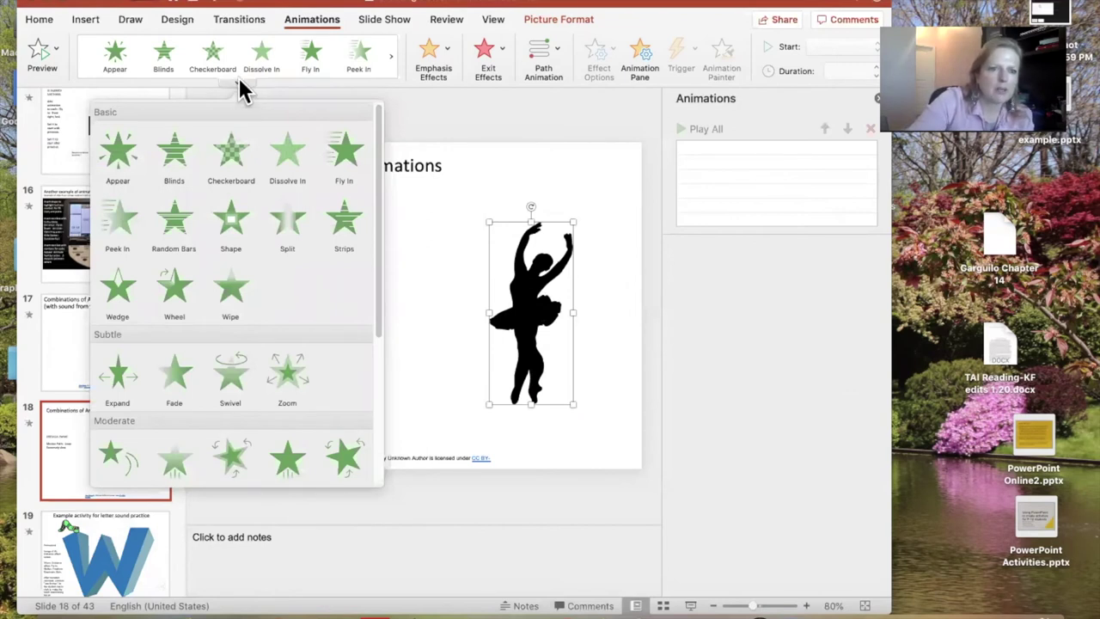
left_click(247, 385)
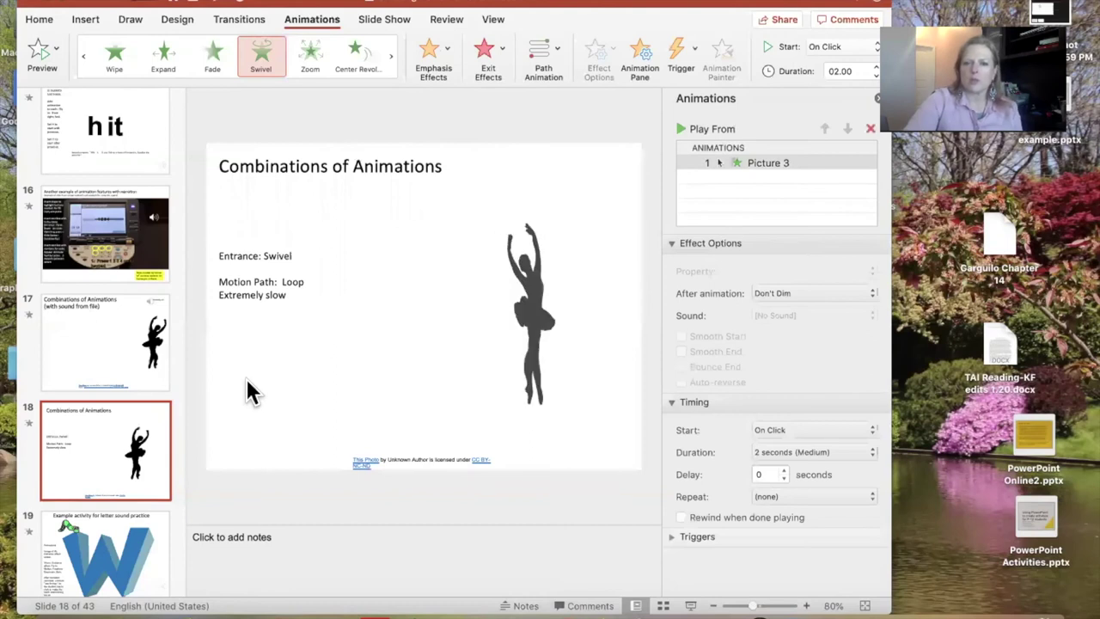
Add a Loops motion path animation to the dancer picture on slide 18.
left_click(544, 303)
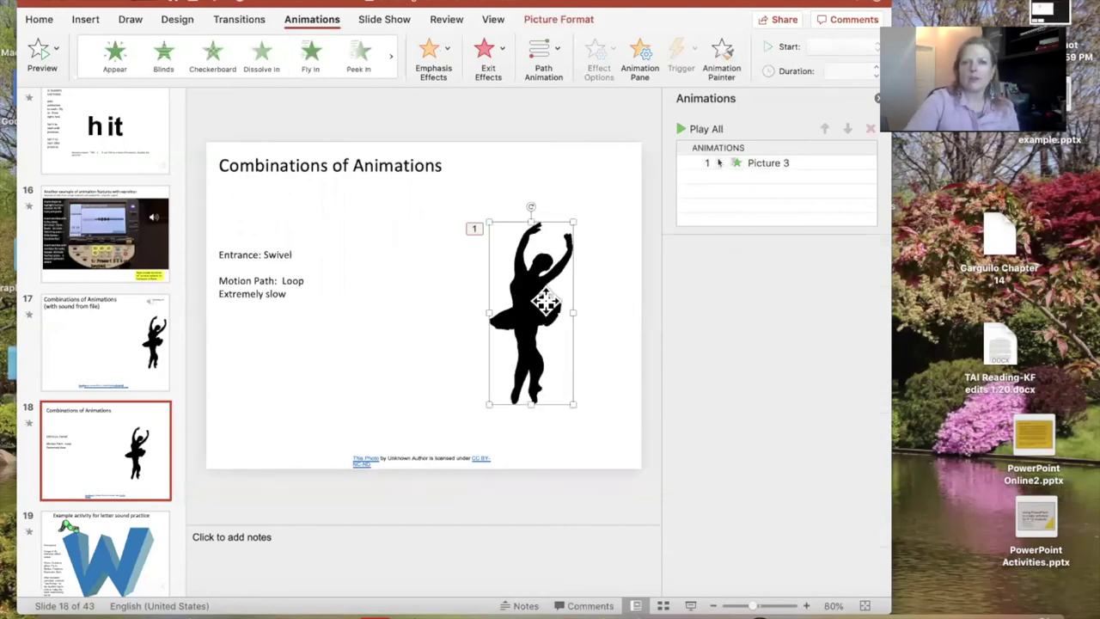
left_click(551, 50)
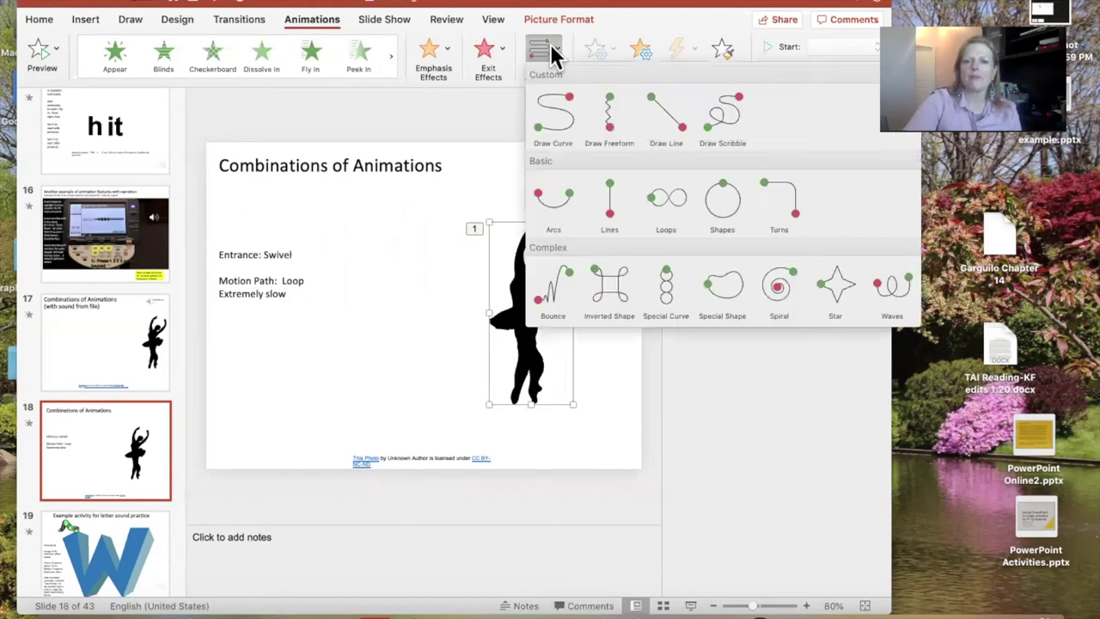
left_click(674, 206)
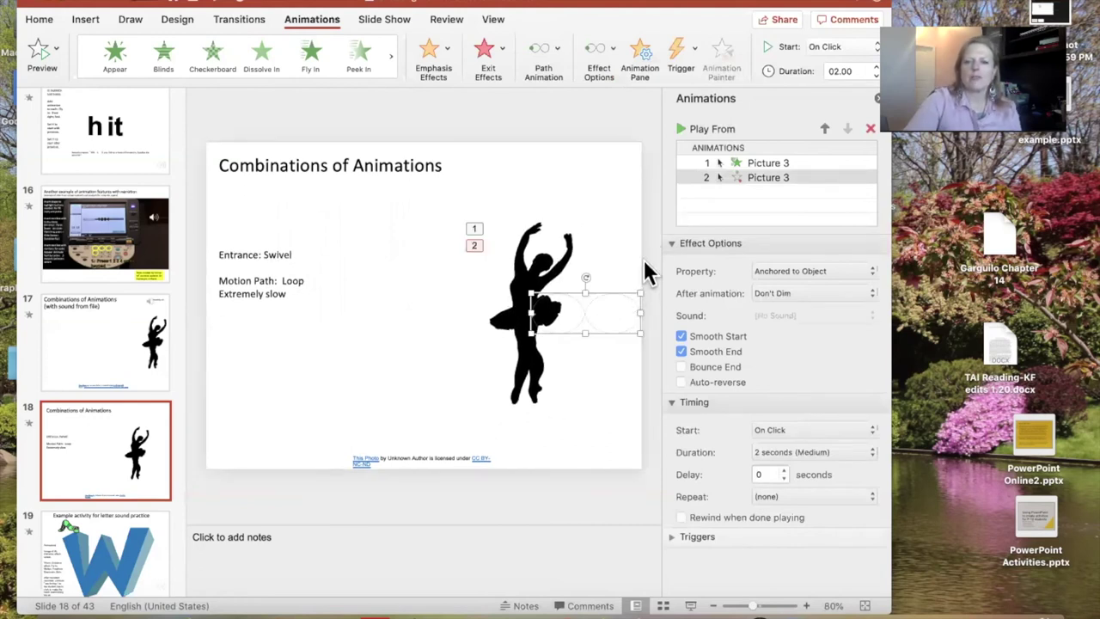
Flip and stretch the loop path across most of slide 18, and shift the dancer toward the slide's right edge.
left_click_drag(643, 311, 234, 281)
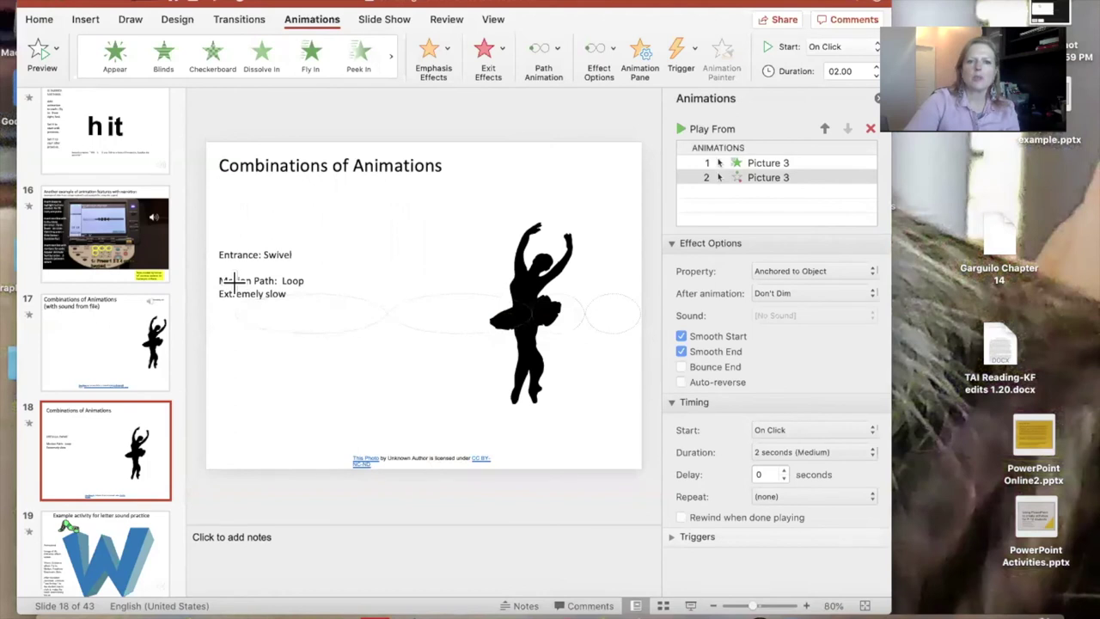
left_click_drag(380, 290, 393, 193)
left_click_drag(383, 333, 384, 421)
left_click_drag(539, 303, 582, 303)
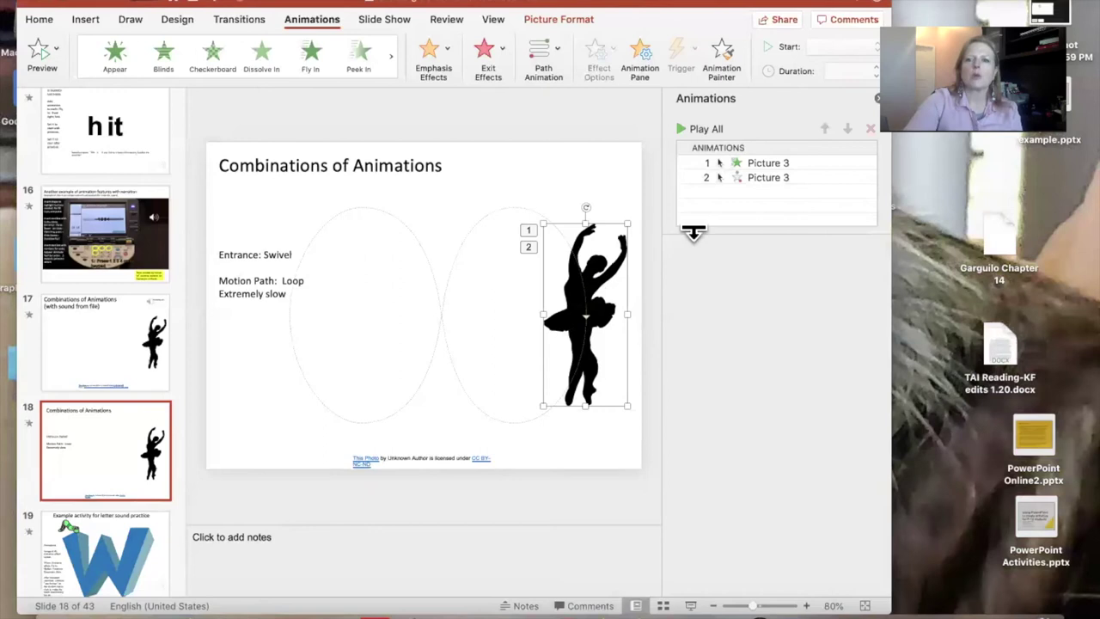
Preview all the animations on slide 18.
left_click(623, 164)
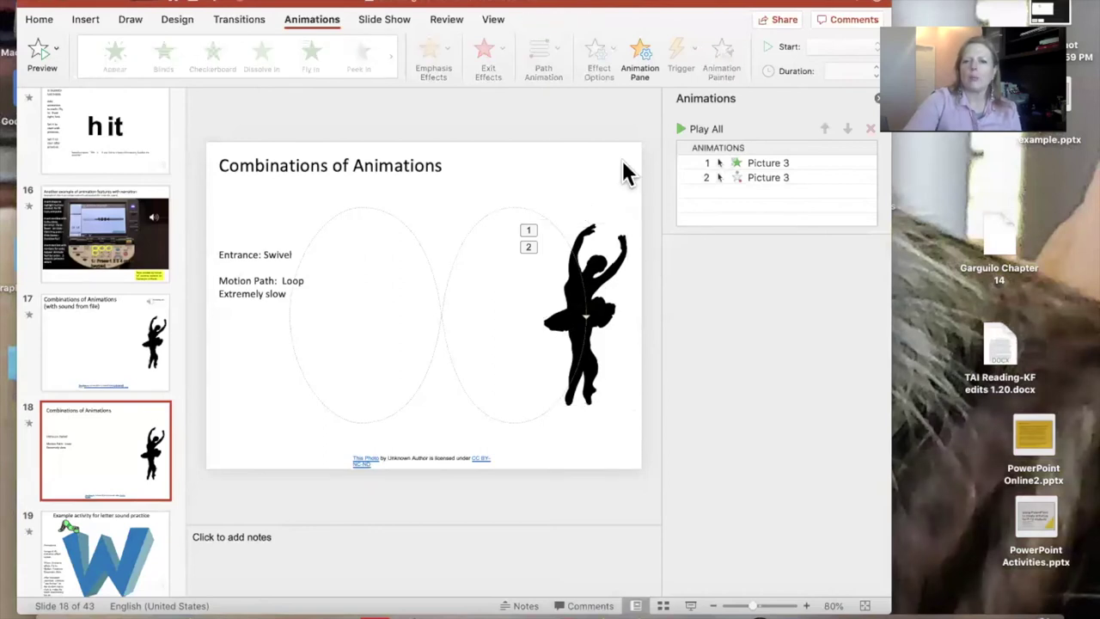
left_click(679, 131)
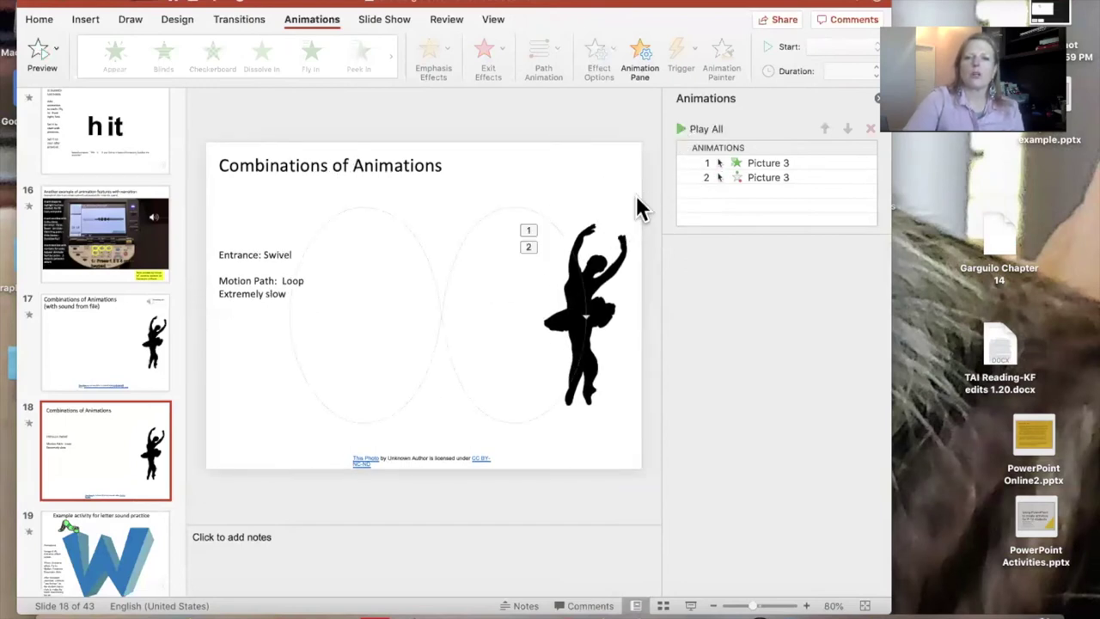
Bring up the timing settings of the dancer's Swivel entrance animation, with the effect options collapsed.
left_click(842, 161)
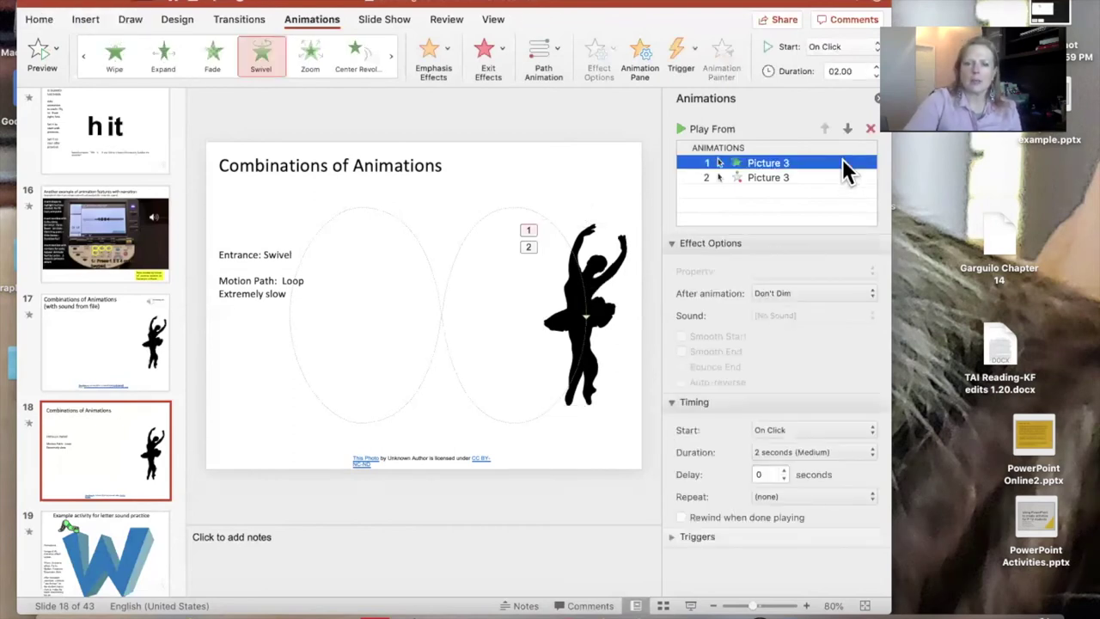
left_click(673, 244)
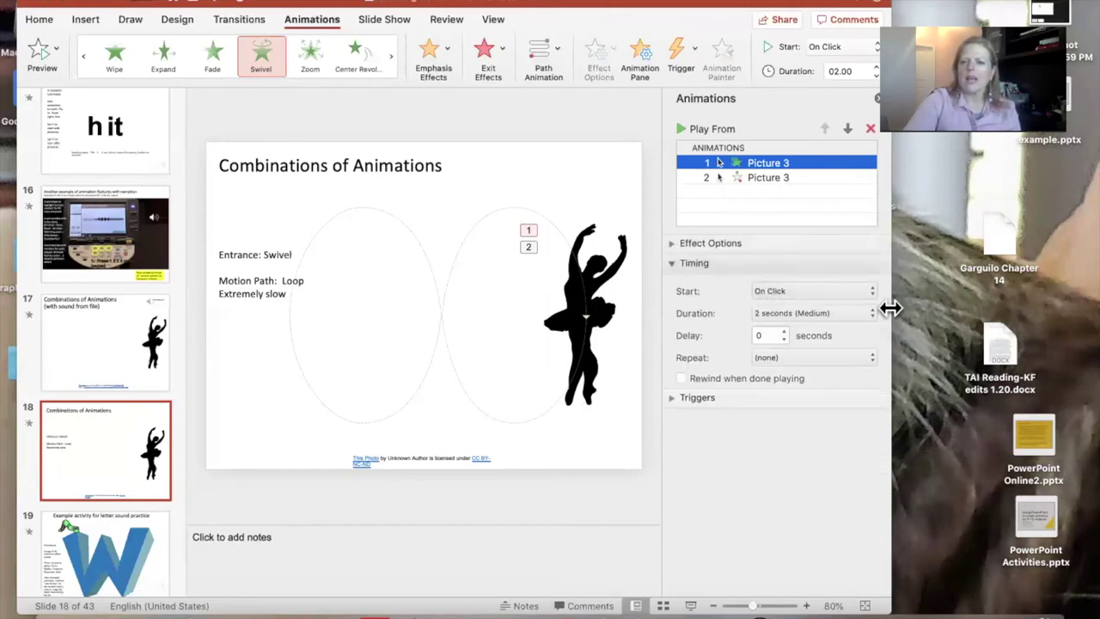